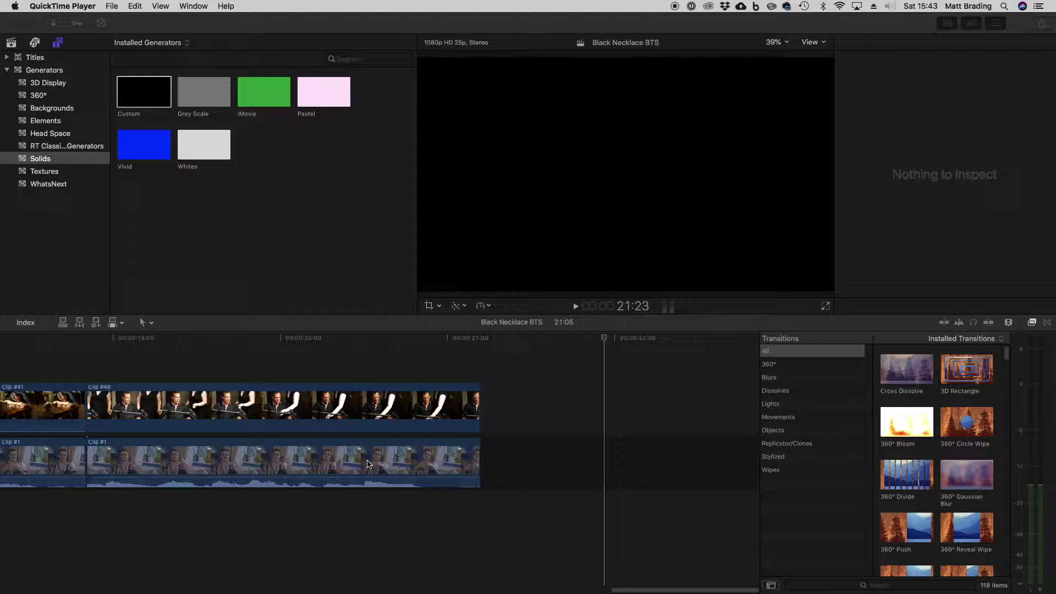
# - Switch from QuickTime Player to Final Cut Pro with the Black Necklace BTS timeline showing
pyautogui.click(433, 460)
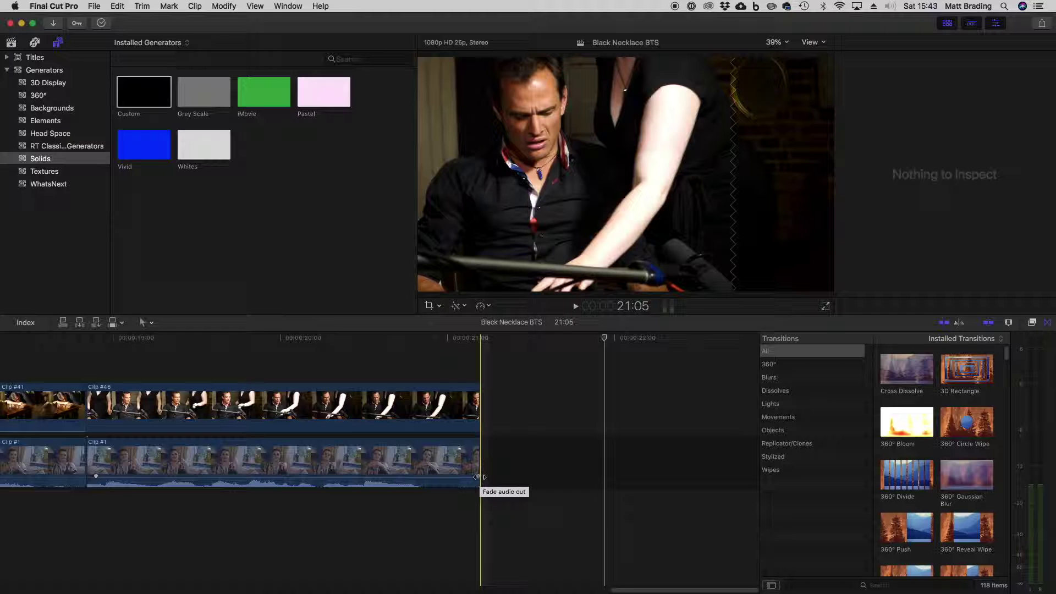
# - Add an audio fade-out to the last Clip #1, starting around 20:19
pyautogui.moveTo(477, 477); pyautogui.dragTo(446, 482)
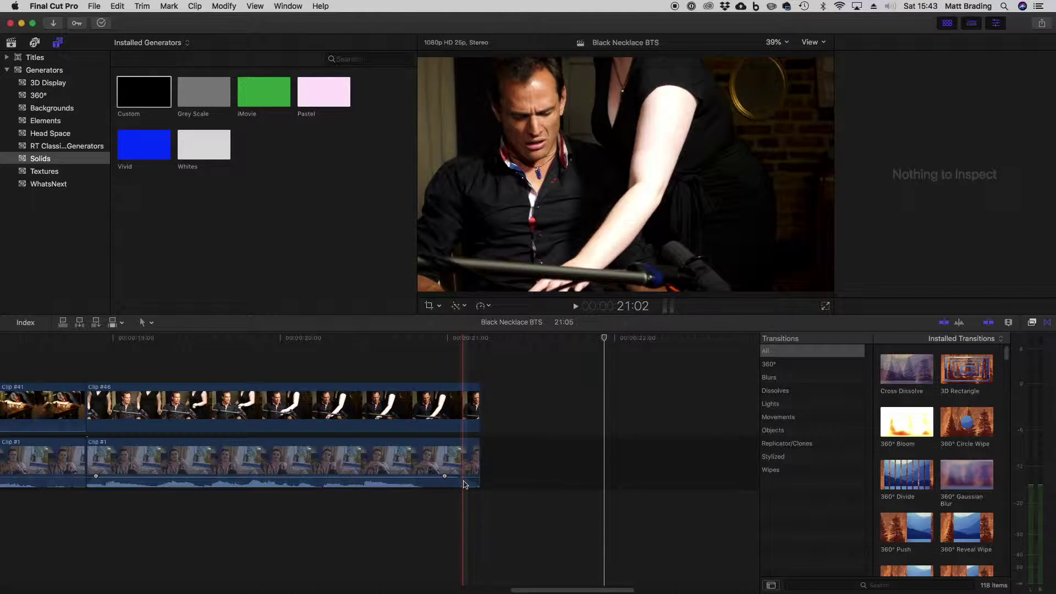
pyautogui.moveTo(450, 478); pyautogui.dragTo(410, 477)
pyautogui.click(410, 477)
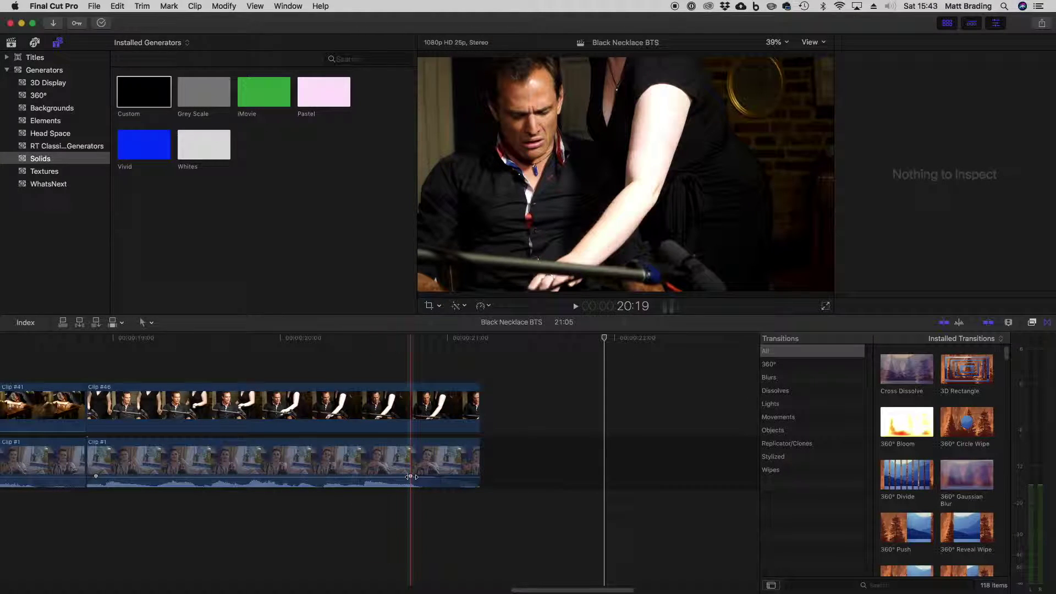
# - Set the lower clip's audio fade-out curve to Linear instead of +3dB
pyautogui.rightClick(411, 477)
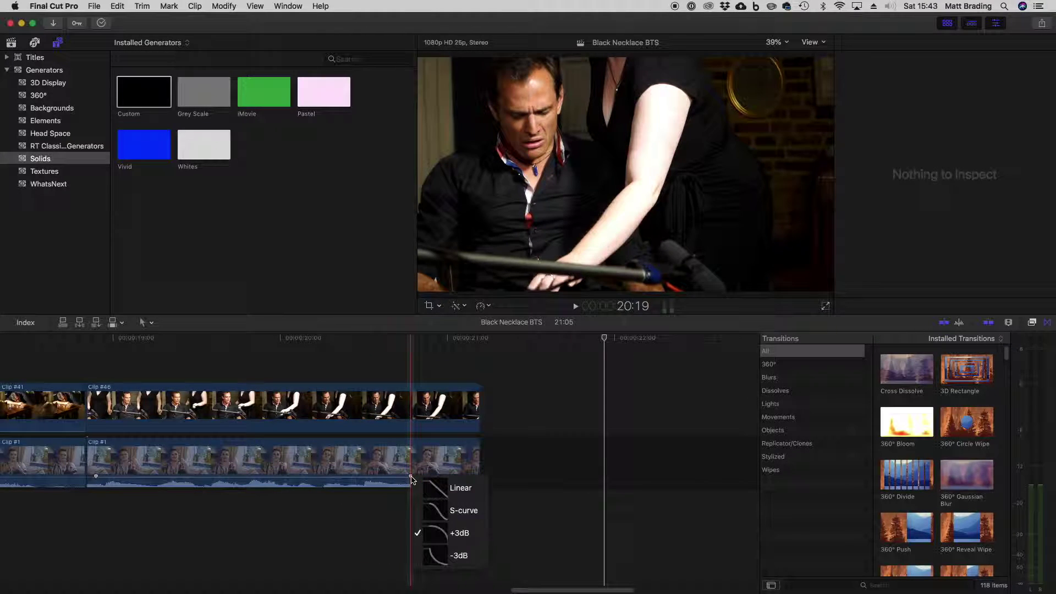
pyautogui.click(440, 499)
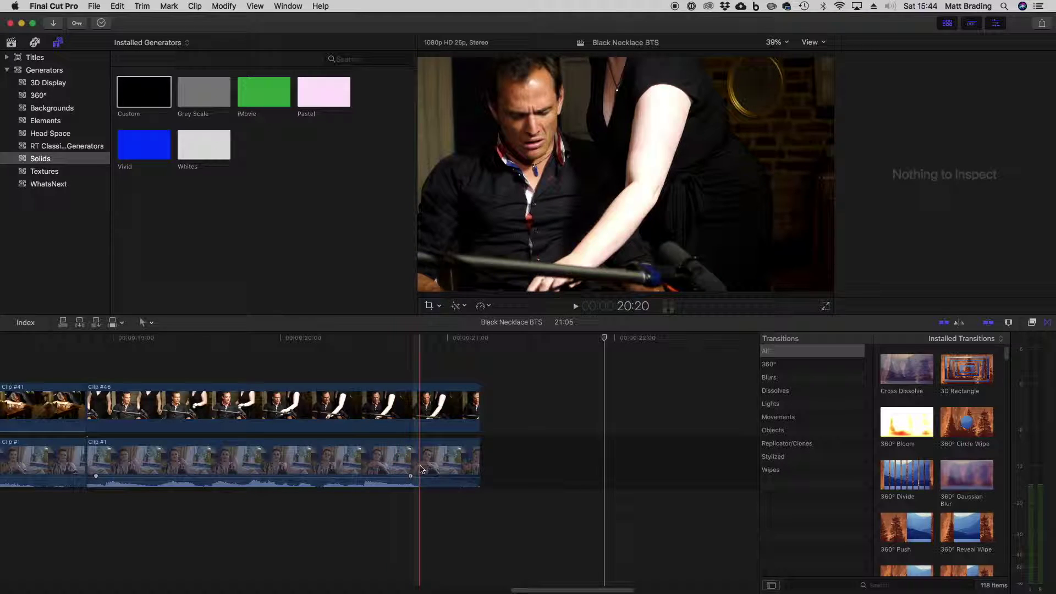
pyautogui.moveTo(537, 587); pyautogui.dragTo(473, 587)
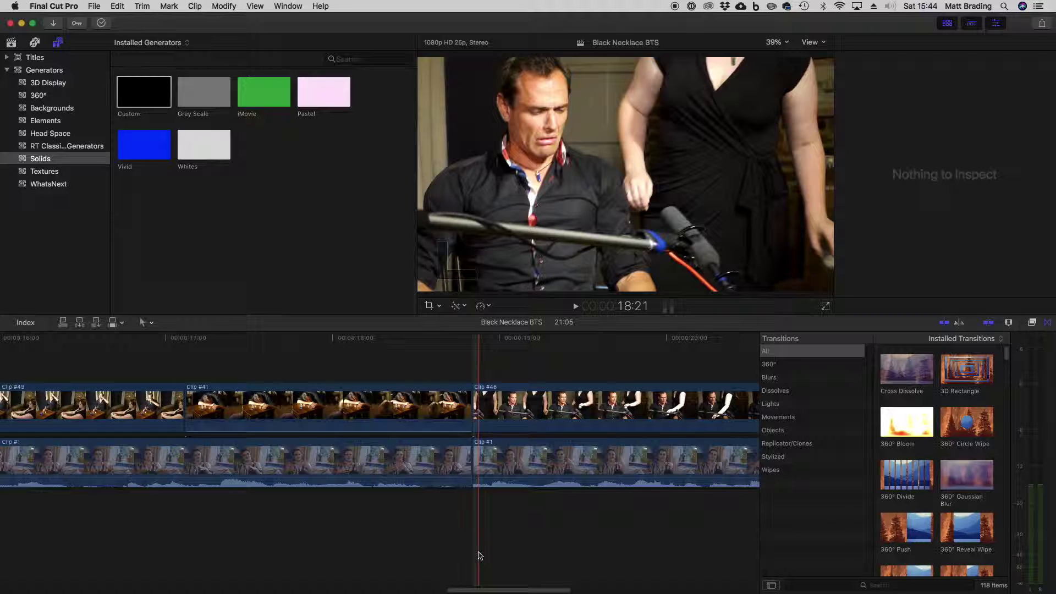
# - Apply Expand Audio to the second Clip #1, splitting its audio beneath the video
pyautogui.click(487, 458)
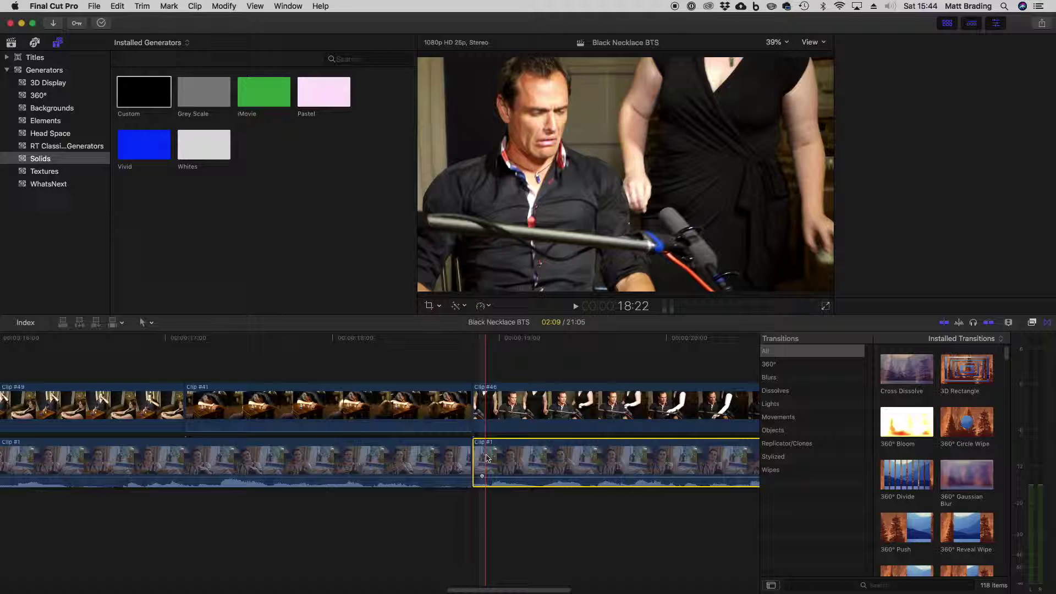
pyautogui.rightClick(486, 457)
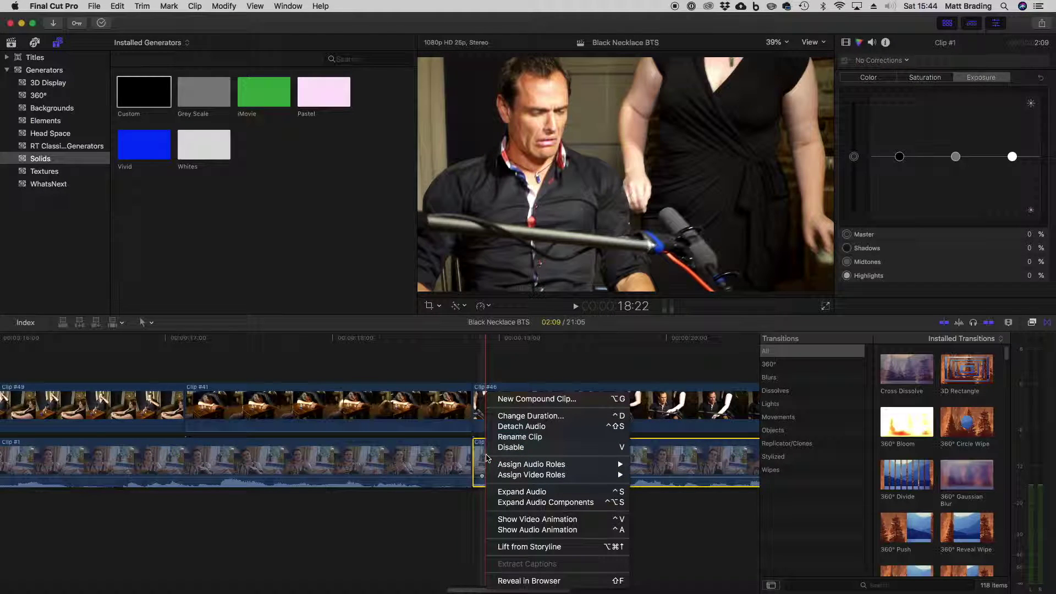
pyautogui.click(503, 493)
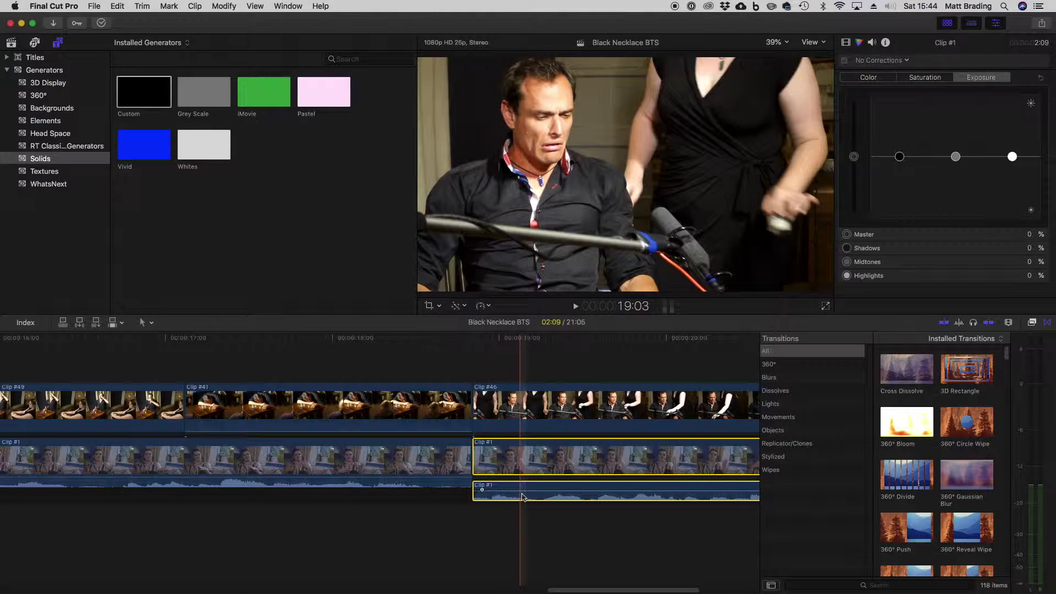
# - Extend the second Clip #1's audio left under the first clip and add a fade-in
pyautogui.moveTo(490, 495); pyautogui.dragTo(522, 492)
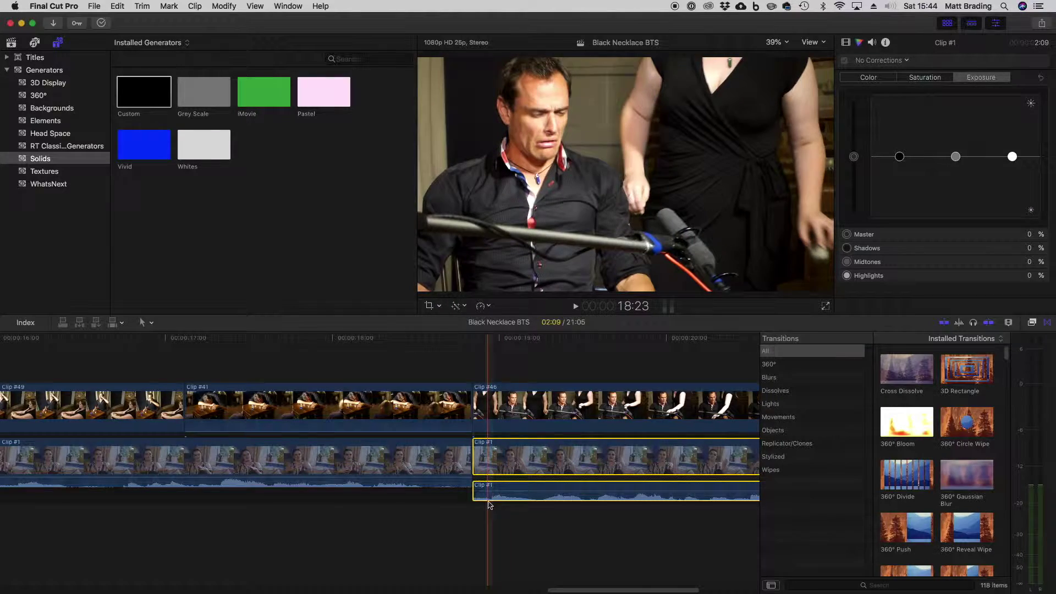
pyautogui.moveTo(474, 497); pyautogui.dragTo(444, 497)
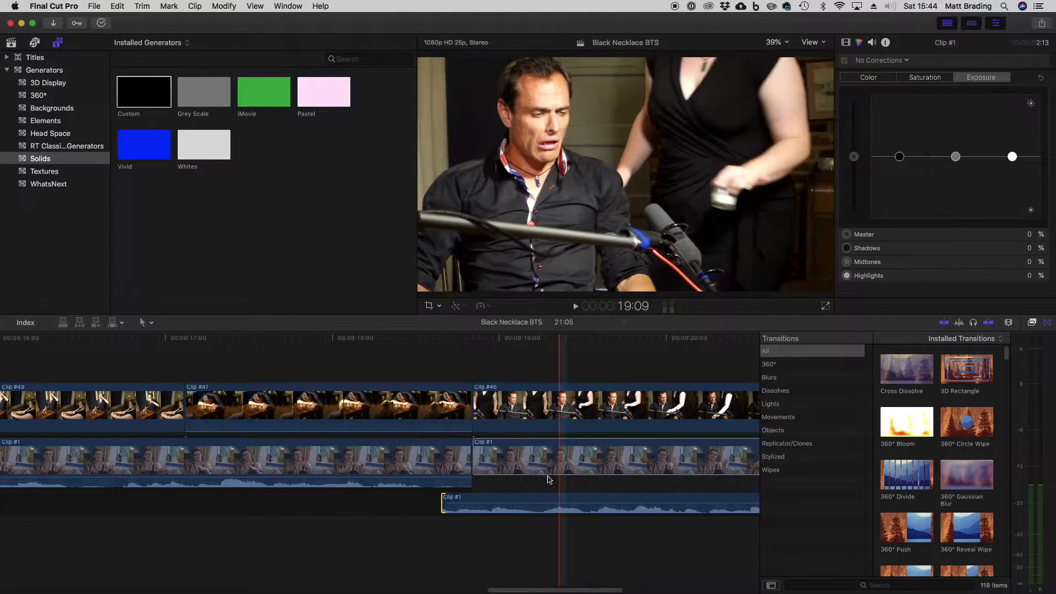
pyautogui.moveTo(456, 504); pyautogui.dragTo(457, 501)
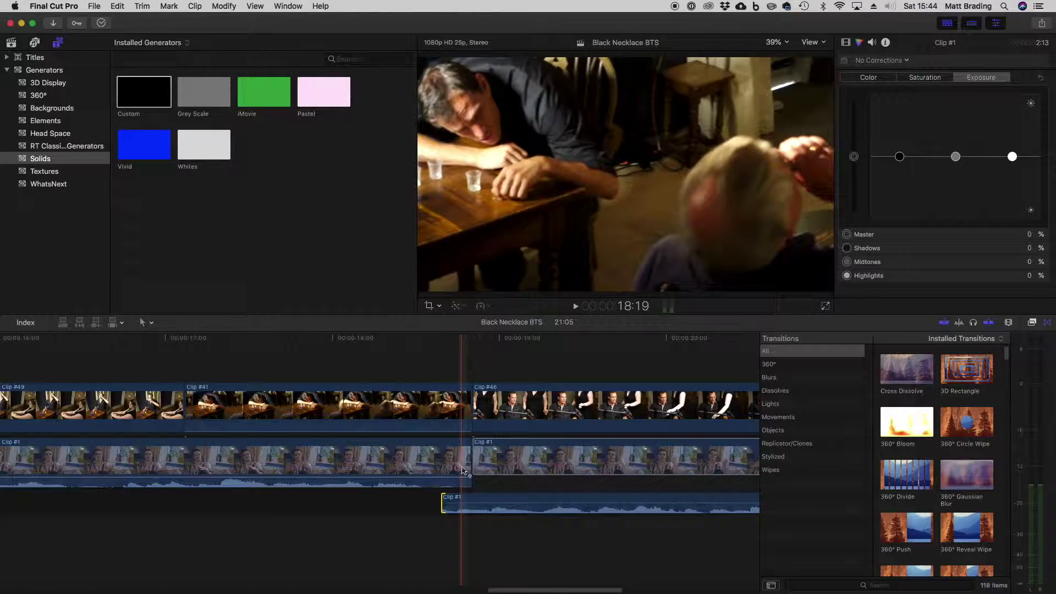
pyautogui.click(470, 462)
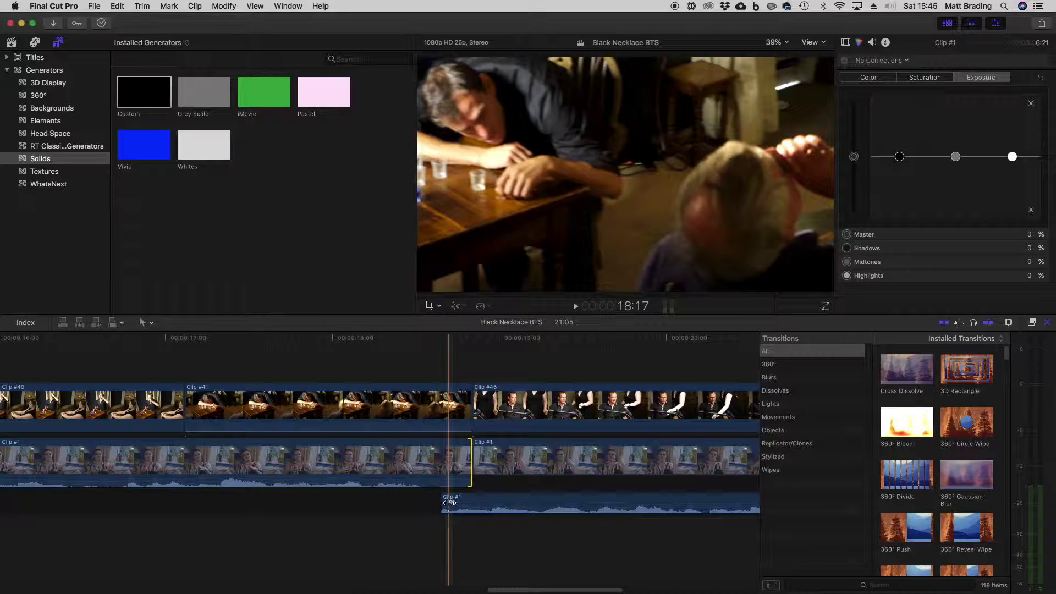
pyautogui.moveTo(450, 502); pyautogui.dragTo(475, 502)
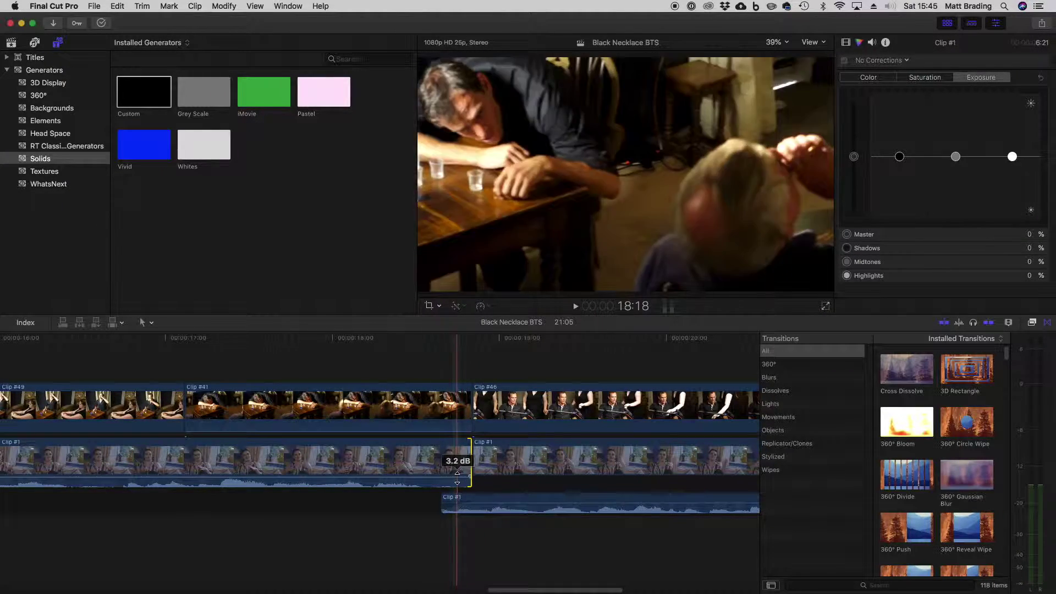
pyautogui.moveTo(447, 461)
pyautogui.mouseDown()
pyautogui.moveTo(455, 471)
pyautogui.moveTo(440, 477)
pyautogui.mouseUp()
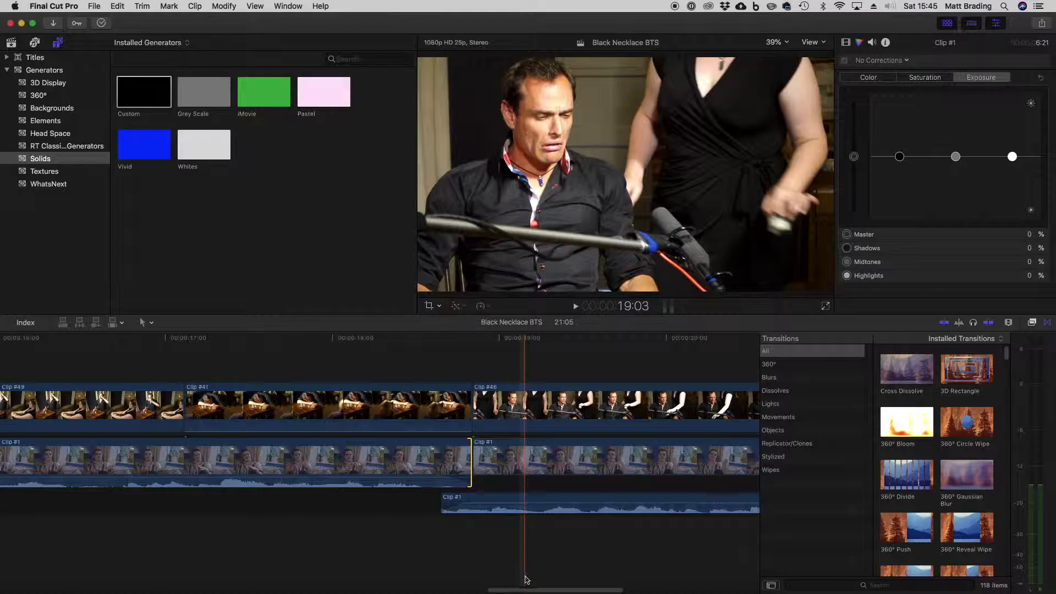
pyautogui.click(498, 460)
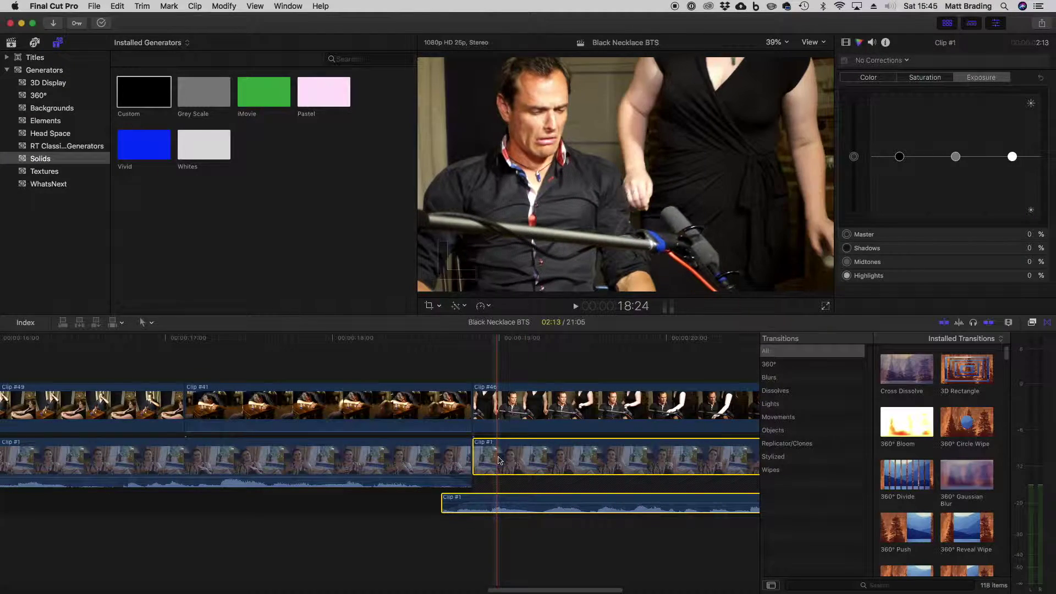
# - Undo the audio extension and apply Collapse Audio to the second Clip #1
pyautogui.press('super+shift+a')
pyautogui.press('super+z')
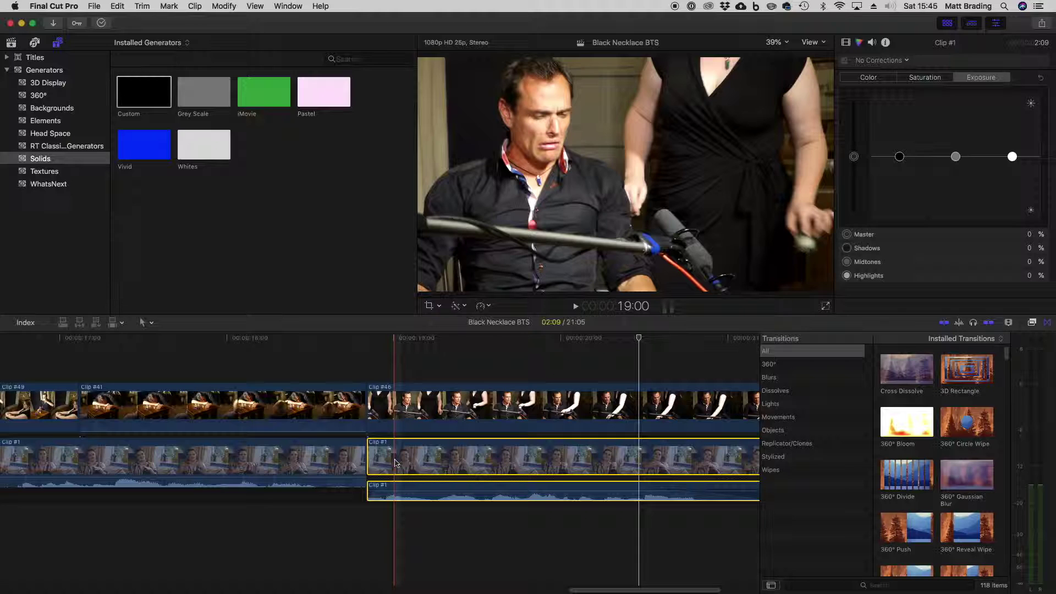
pyautogui.rightClick(395, 462)
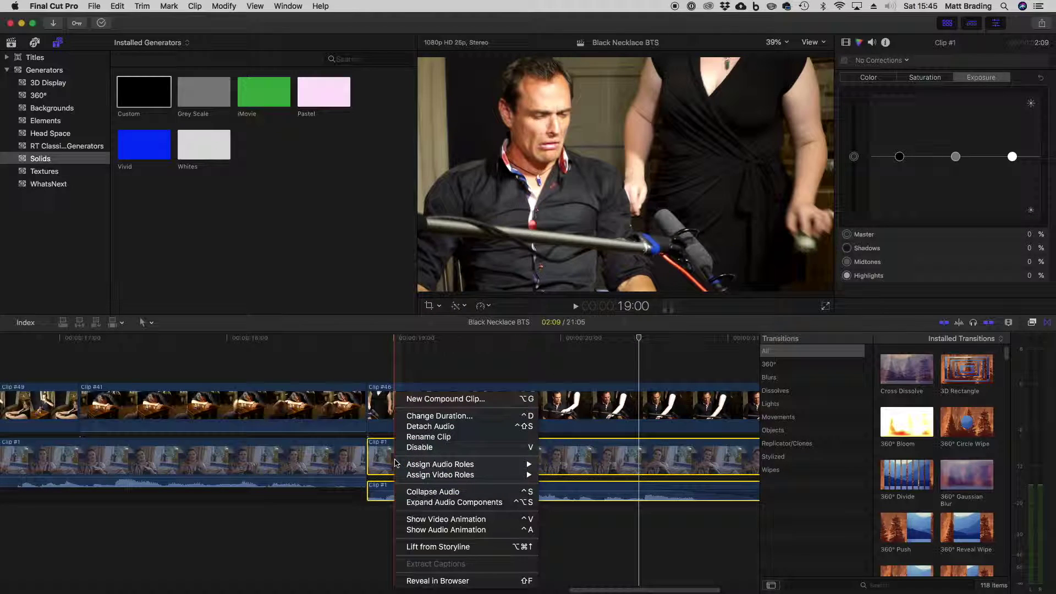
pyautogui.click(423, 491)
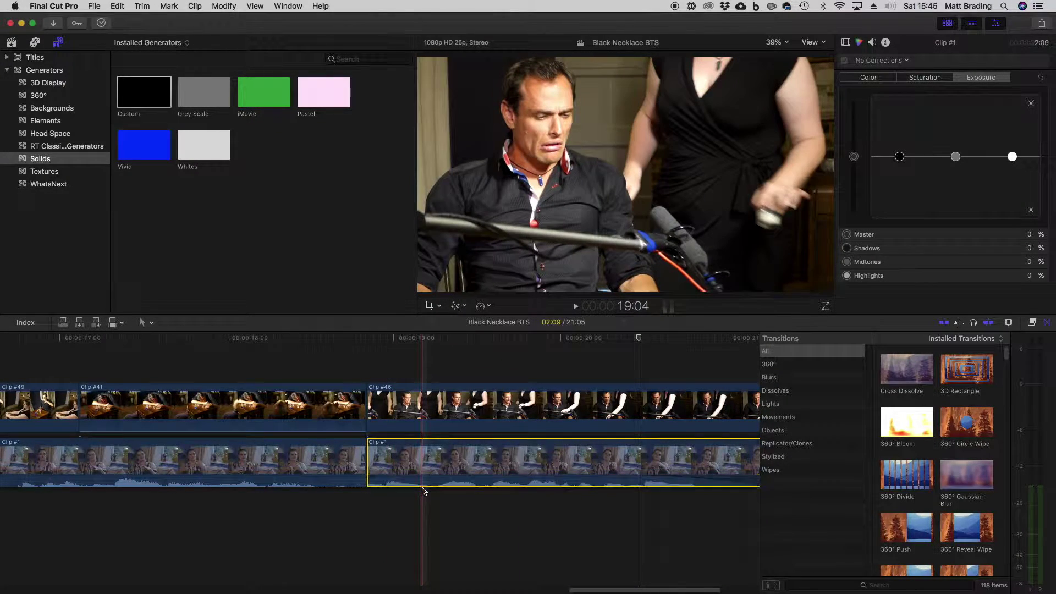
pyautogui.rightClick(423, 458)
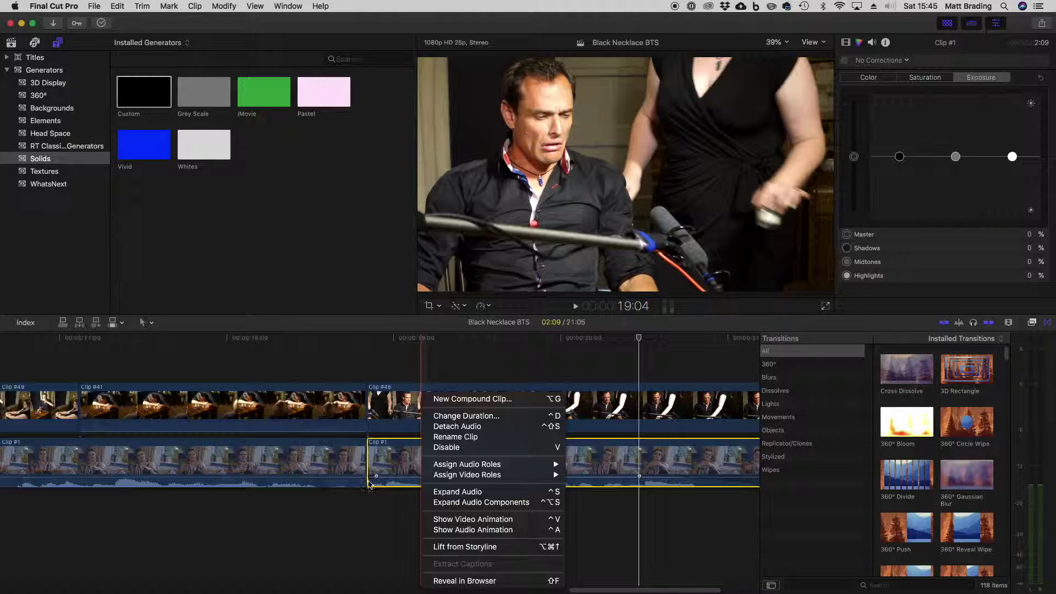
# - Expand the first Clip #1's audio and drag its end past the cut for an L-cut
pyautogui.press('Escape')
pyautogui.click(336, 462)
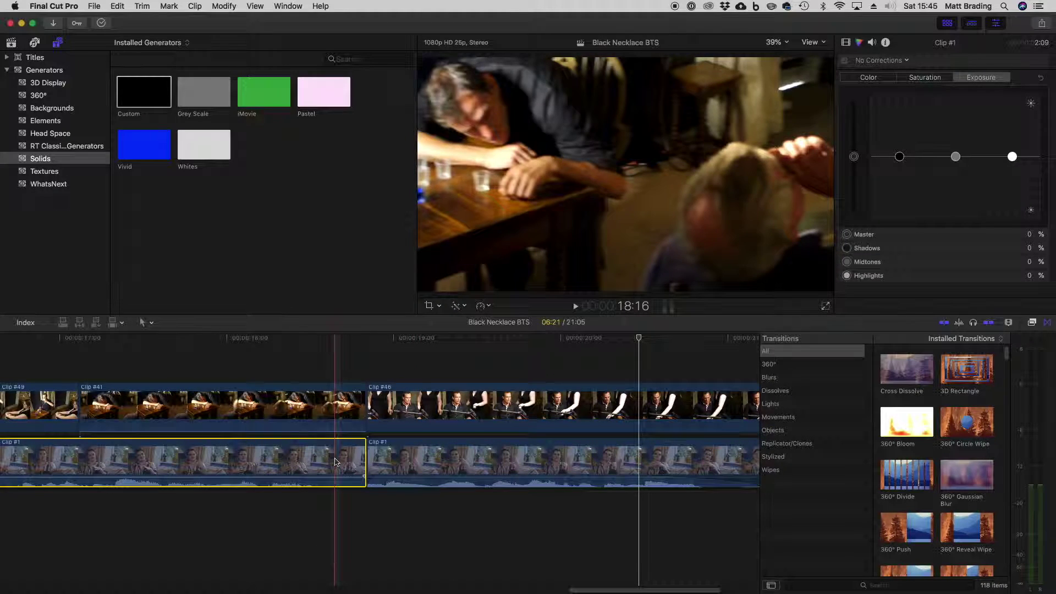
pyautogui.rightClick(336, 462)
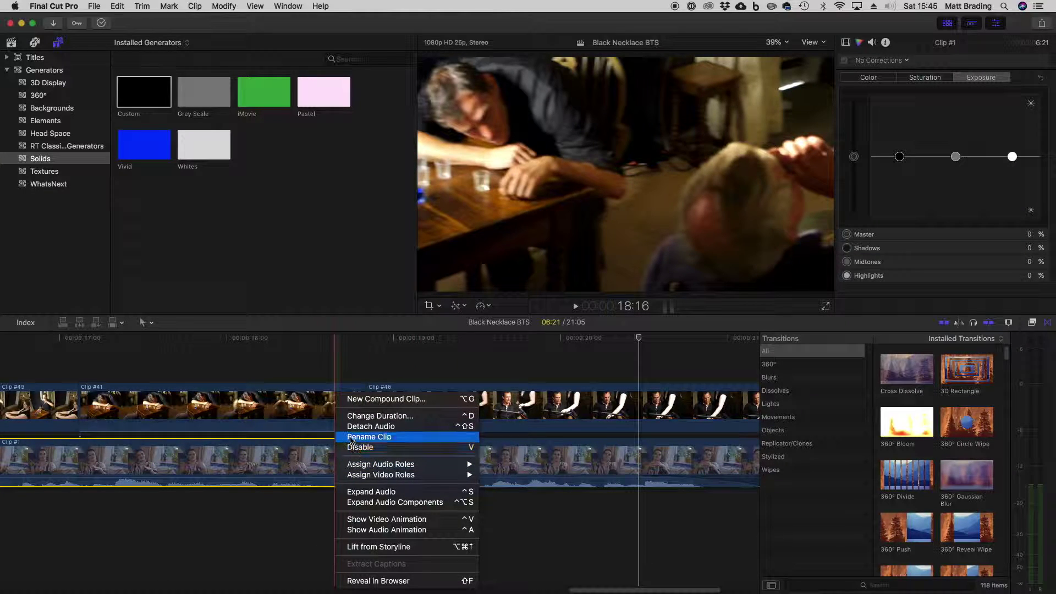
pyautogui.click(363, 492)
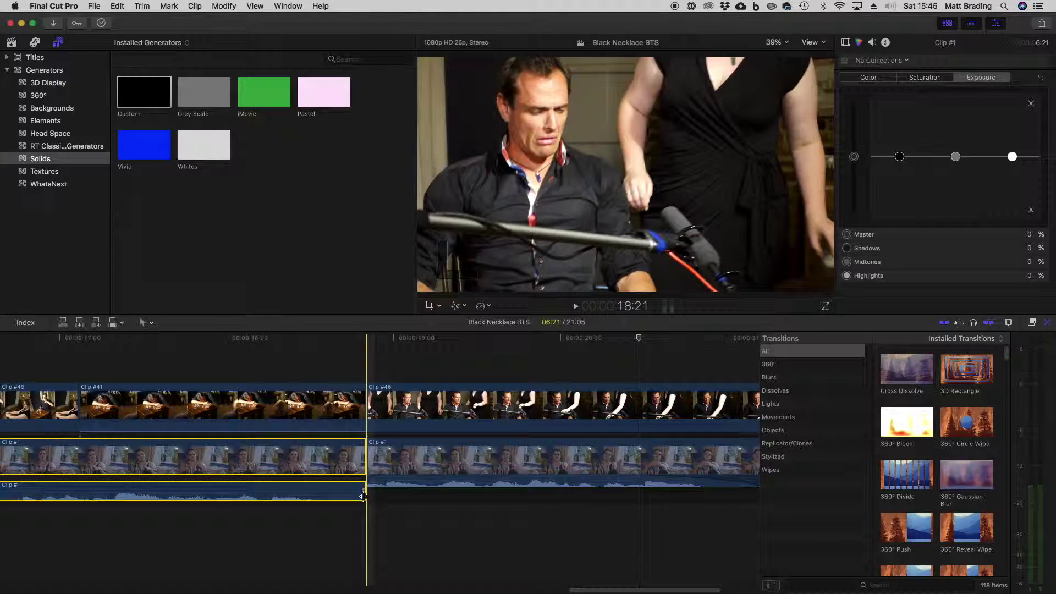
pyautogui.moveTo(367, 498); pyautogui.dragTo(401, 500)
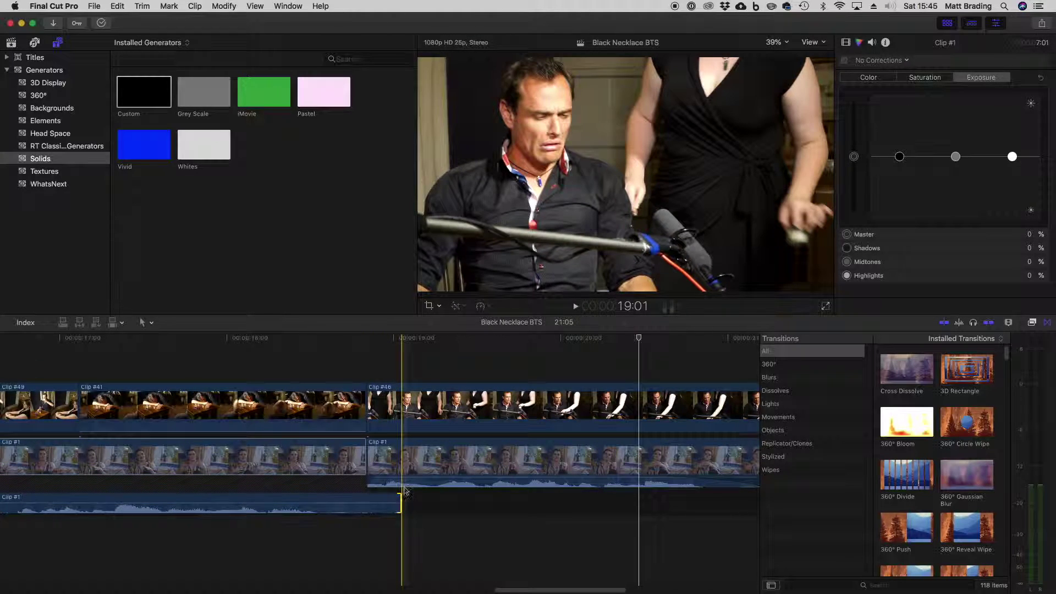
# - Expand the second Clip #1's audio and drag its start left past the cut for a J-cut
pyautogui.rightClick(399, 462)
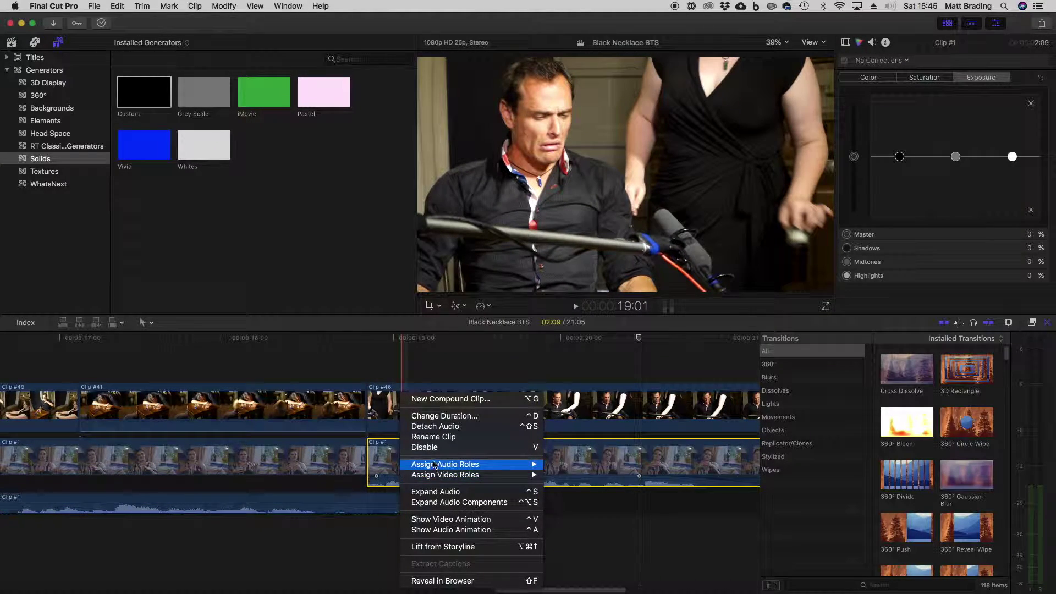
pyautogui.click(441, 491)
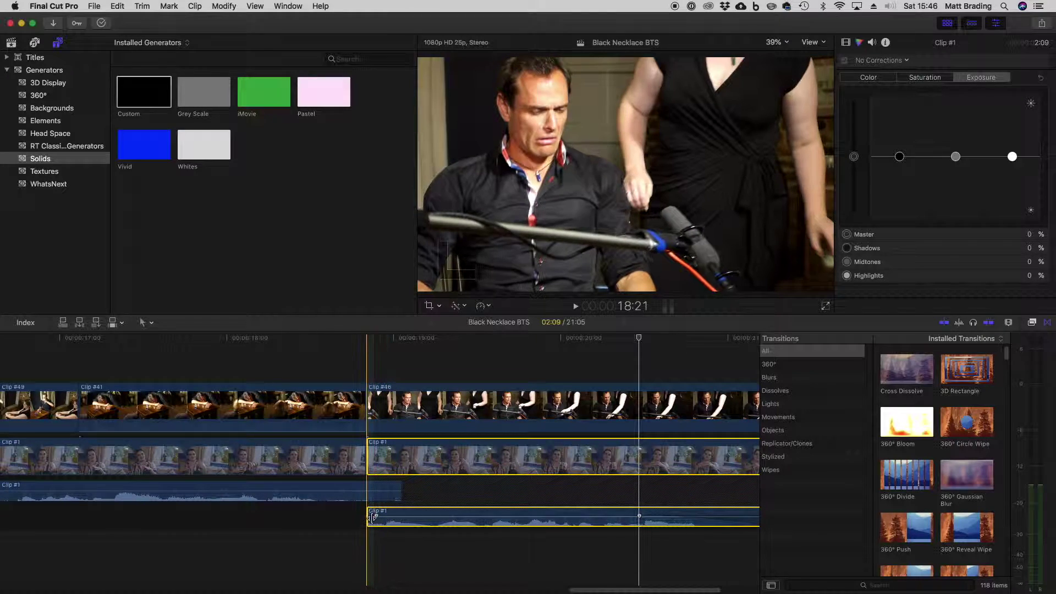
pyautogui.moveTo(368, 517); pyautogui.dragTo(283, 516)
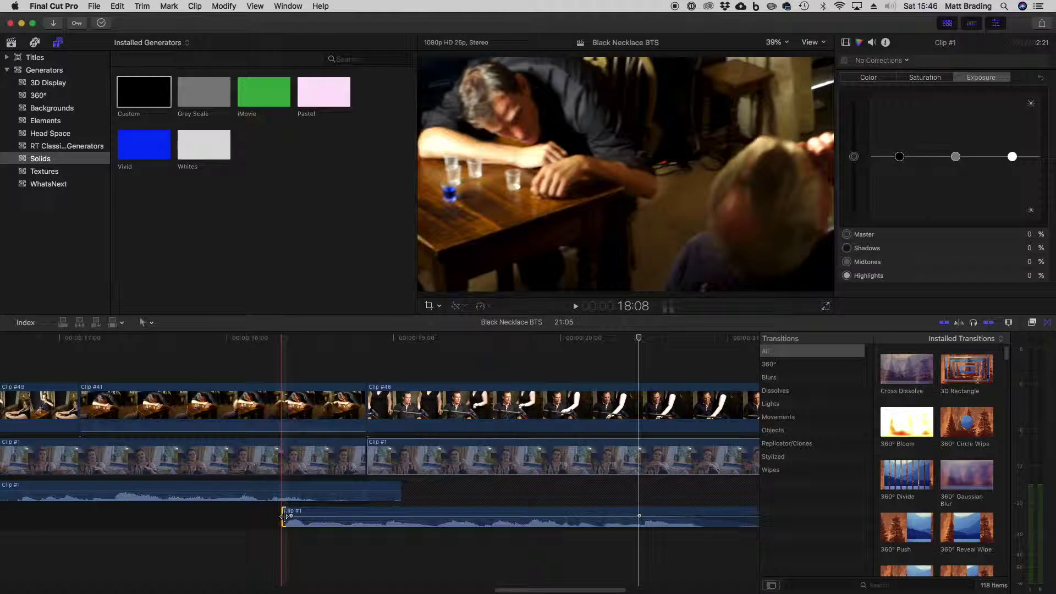